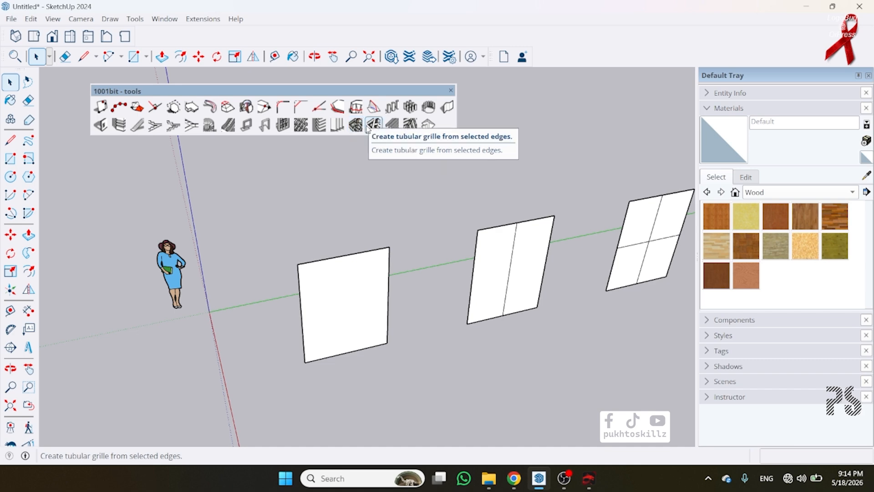
Create a rectangular grille around the edges of the undivided panel, with section width 0.05 m and height 0.50 m
scroll(258, 300, down, 4)
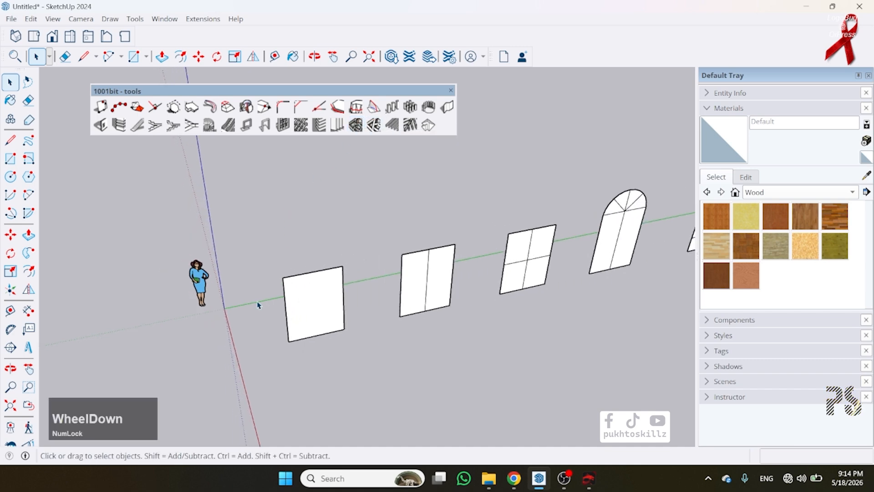
scroll(312, 295, up, 5)
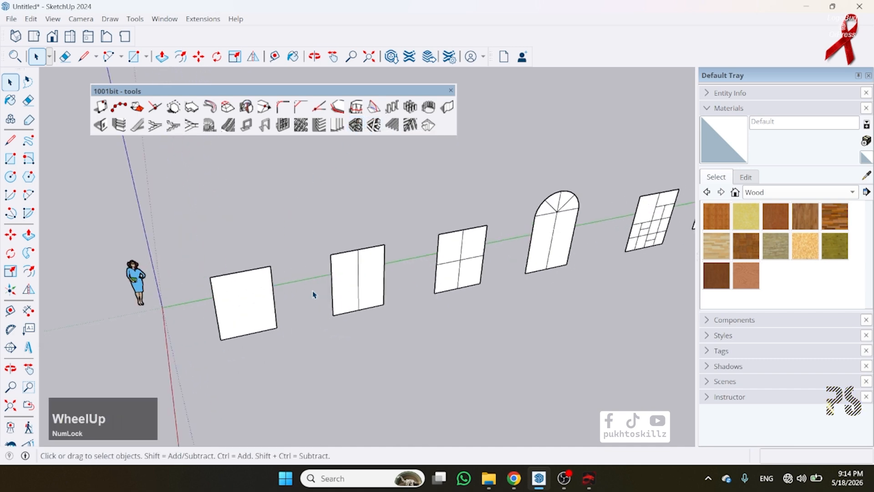
middle_drag(234, 305, 321, 350)
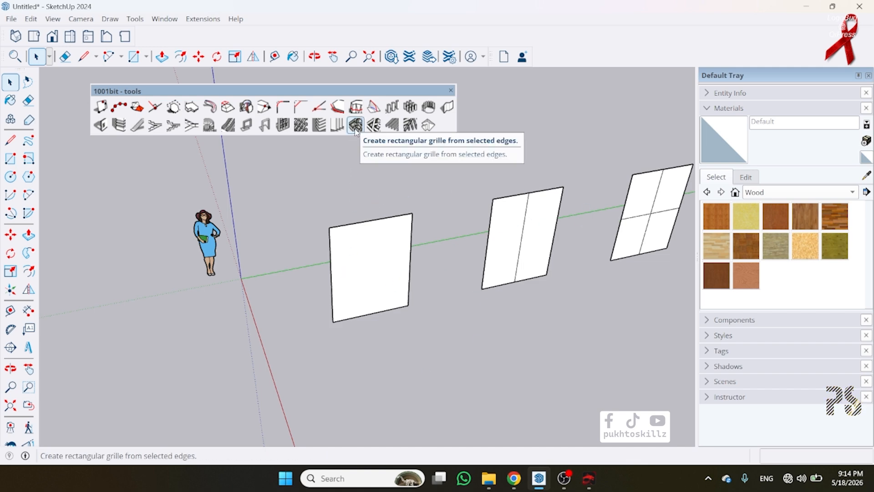
double_click(369, 297)
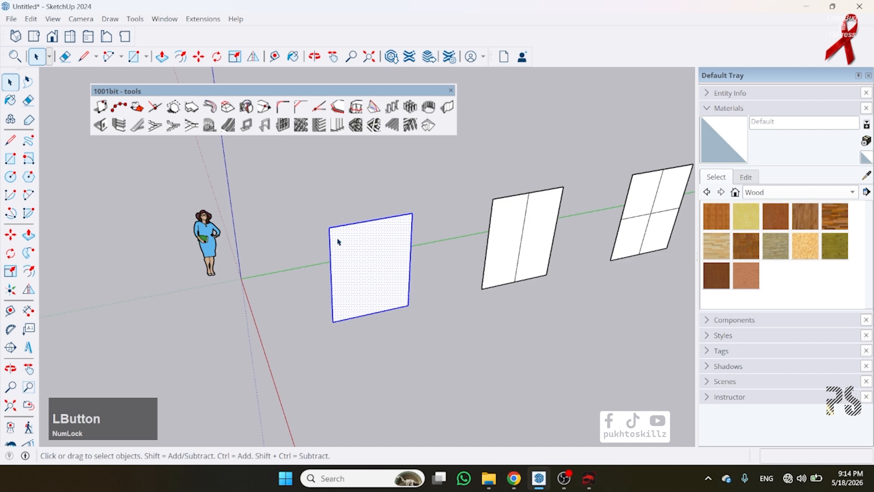
click(357, 126)
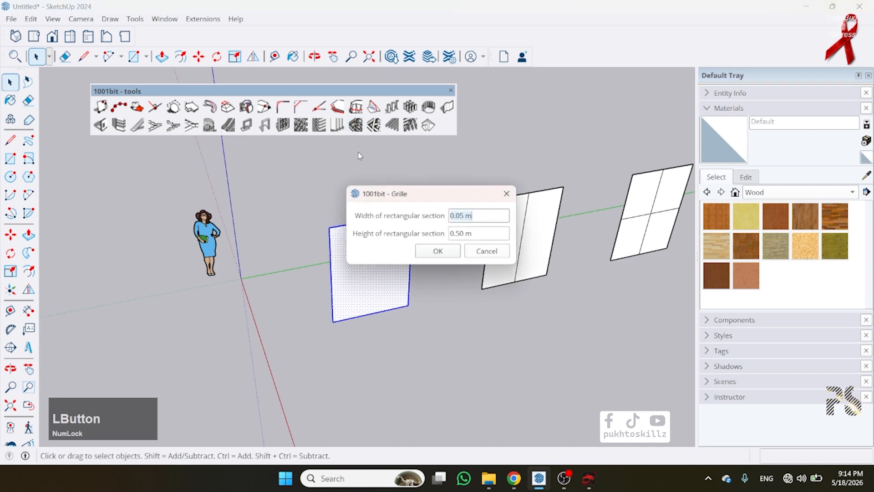
drag(419, 199, 337, 208)
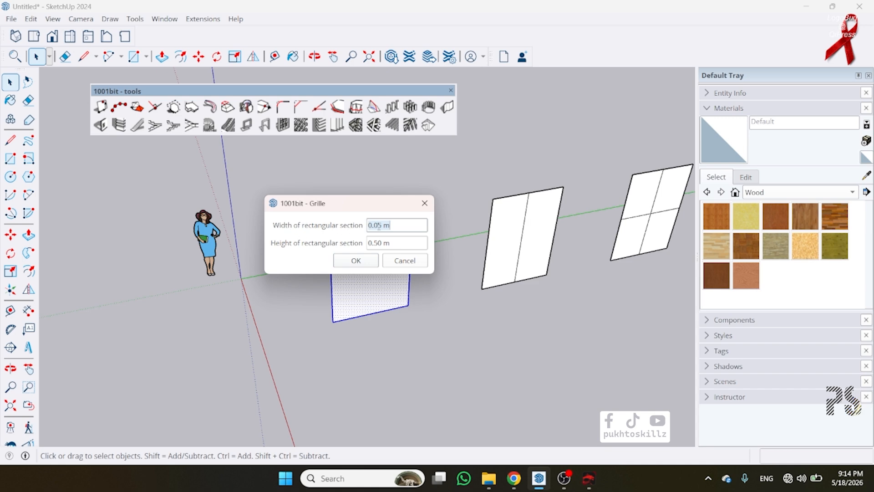
drag(398, 225, 374, 225)
click(375, 243)
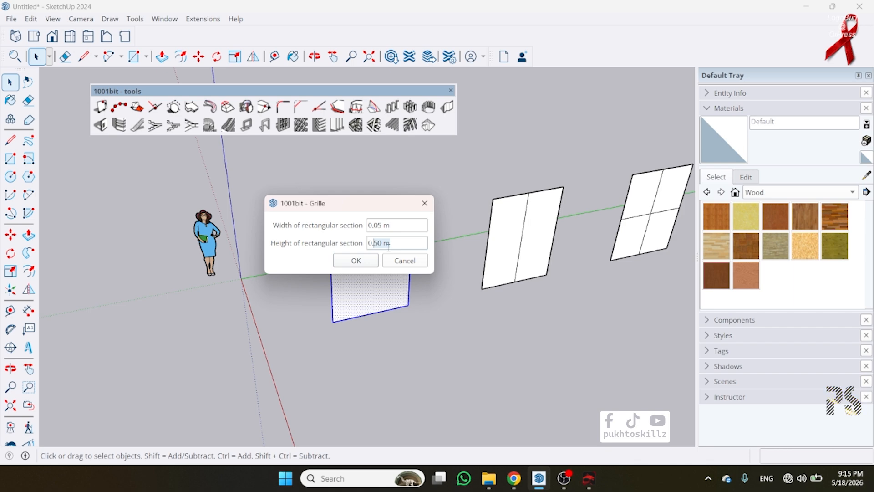
click(356, 260)
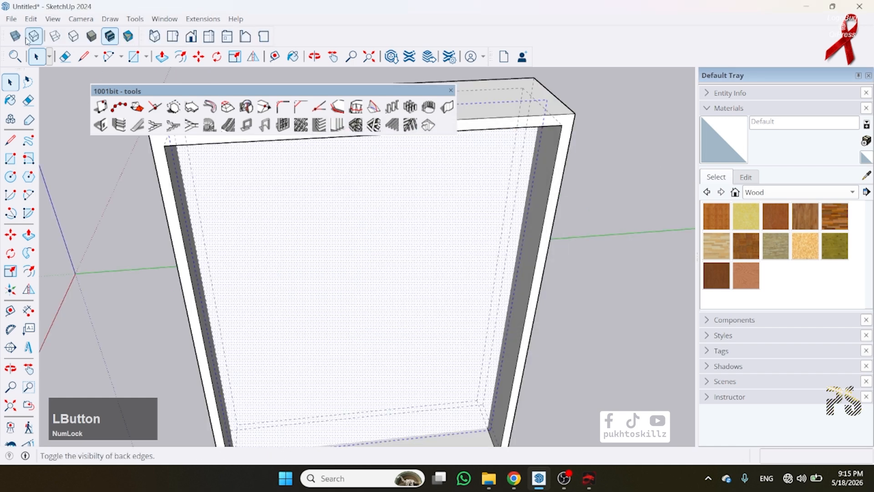
Measure the depth of the first frame with the Tape Measure
scroll(539, 186, up, 2)
key(t)
click(546, 168)
middle_drag(546, 168, 416, 220)
key(Escape)
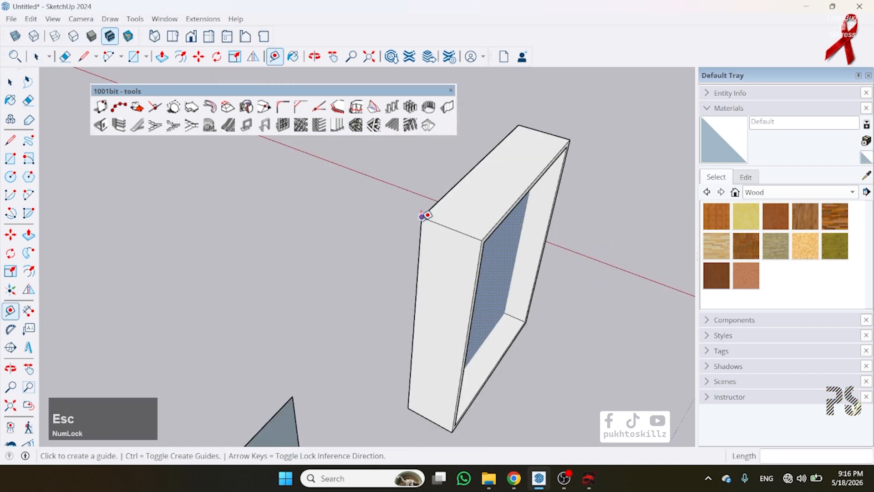
click(422, 218)
key(Escape)
key(space)
Create a rectangular grille on the two-pane panel, with section width 0.05 m and height 0.1 m
scroll(303, 189, down, 3)
scroll(304, 189, down, 2)
scroll(312, 254, up, 4)
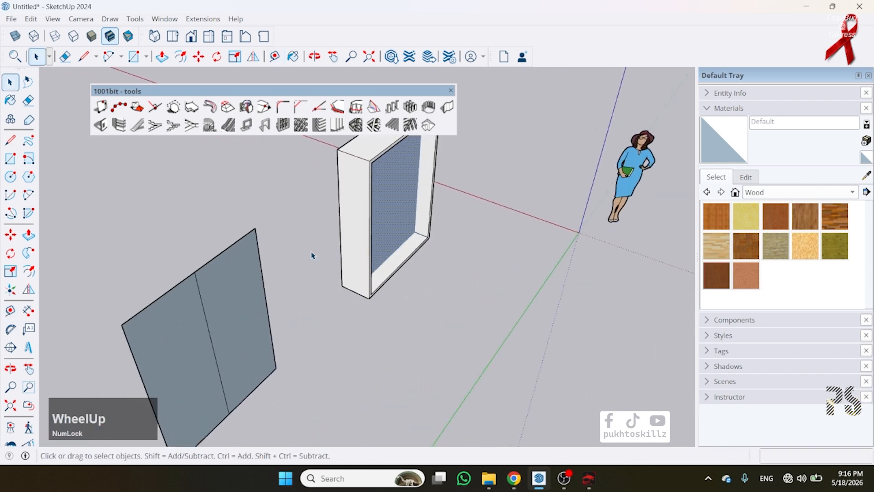
middle_drag(312, 254, 440, 224)
scroll(370, 228, down, 2)
triple_click(538, 268)
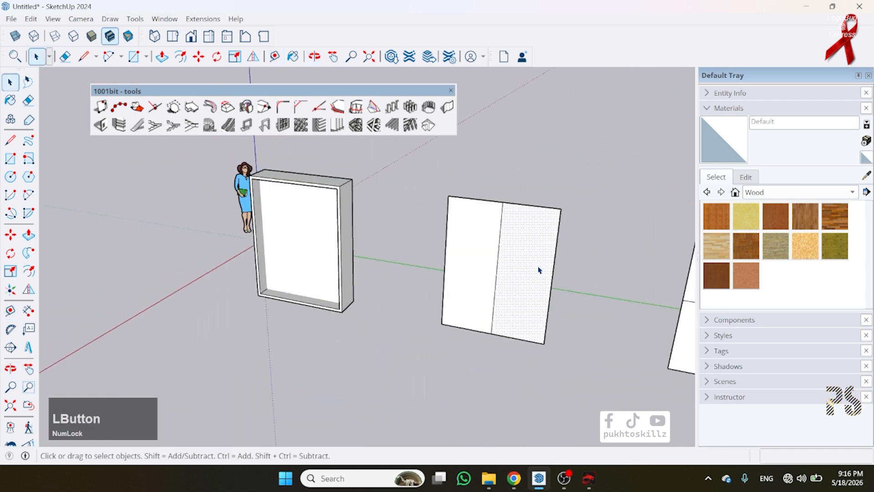
click(357, 127)
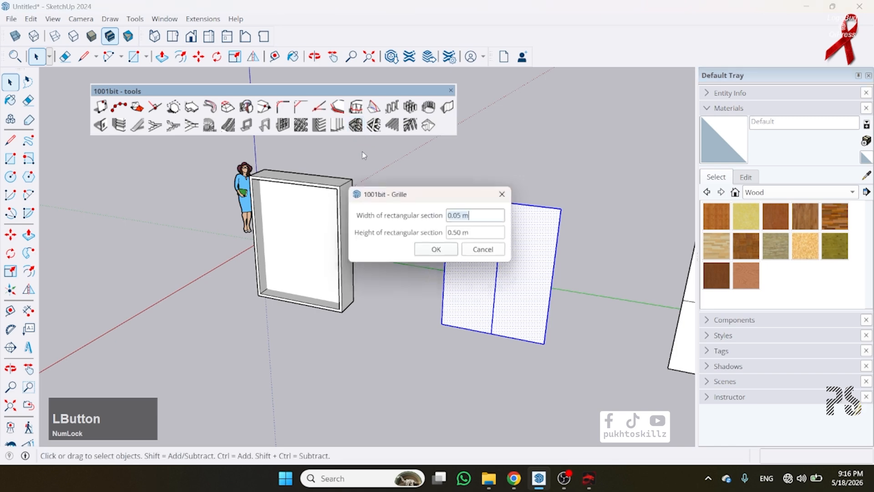
drag(482, 232, 462, 232)
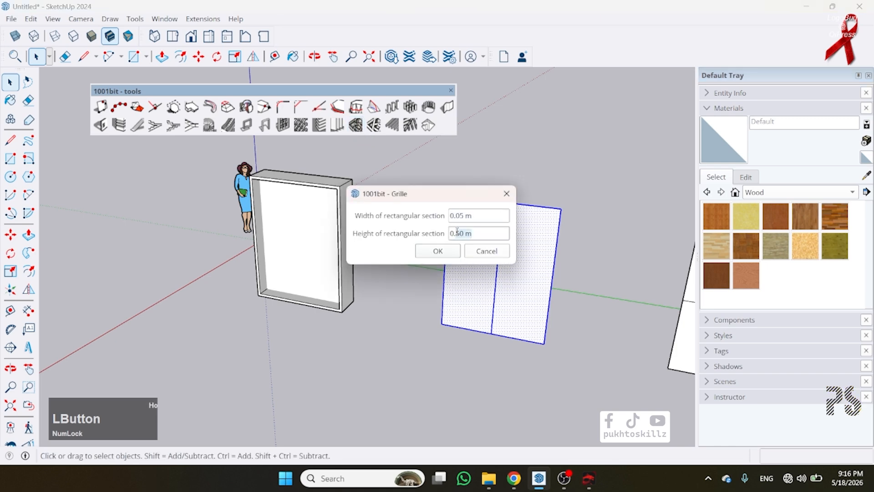
text(.)
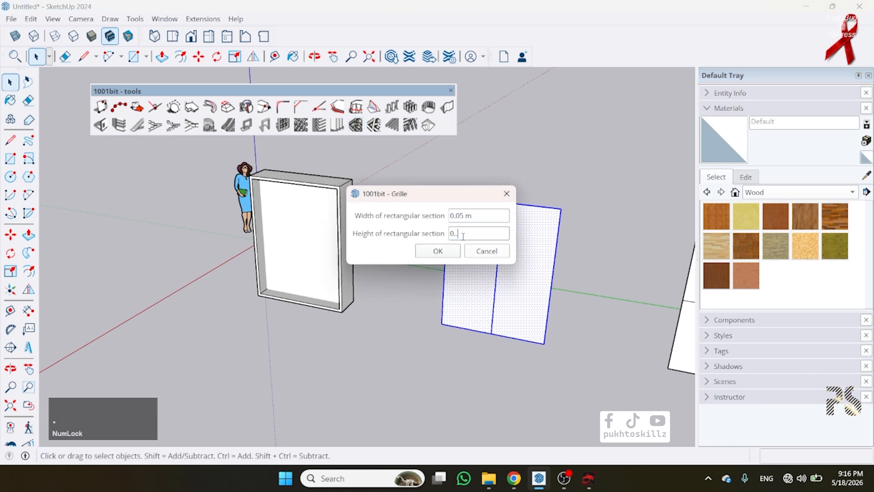
text(1)
click(459, 254)
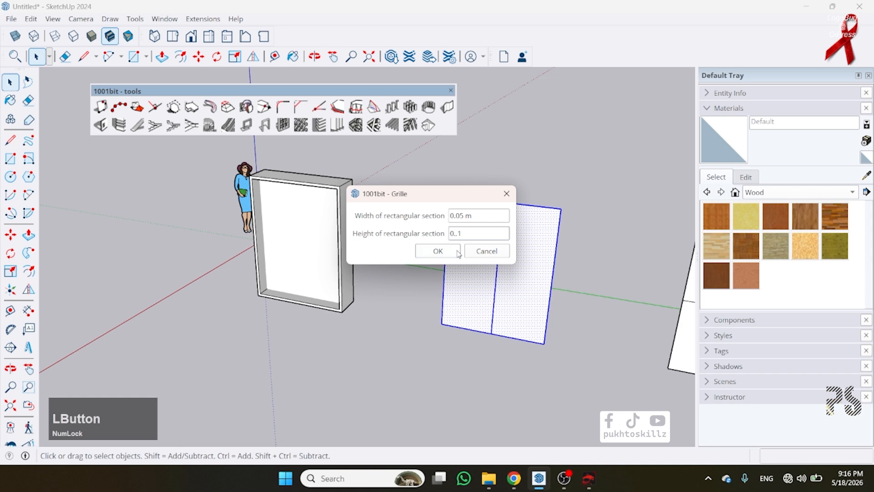
key(BackSpace)
click(442, 257)
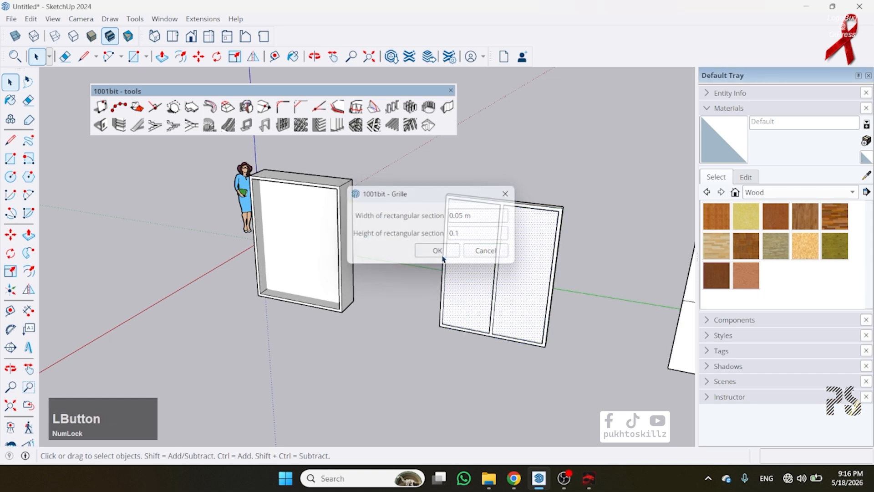
Create a rectangular grille on the four-pane panel, with section width 0.05 m and height 0.10 m
scroll(503, 234, up, 2)
middle_drag(503, 234, 495, 266)
scroll(496, 267, down, 2)
scroll(496, 266, up, 2)
scroll(228, 234, up, 1)
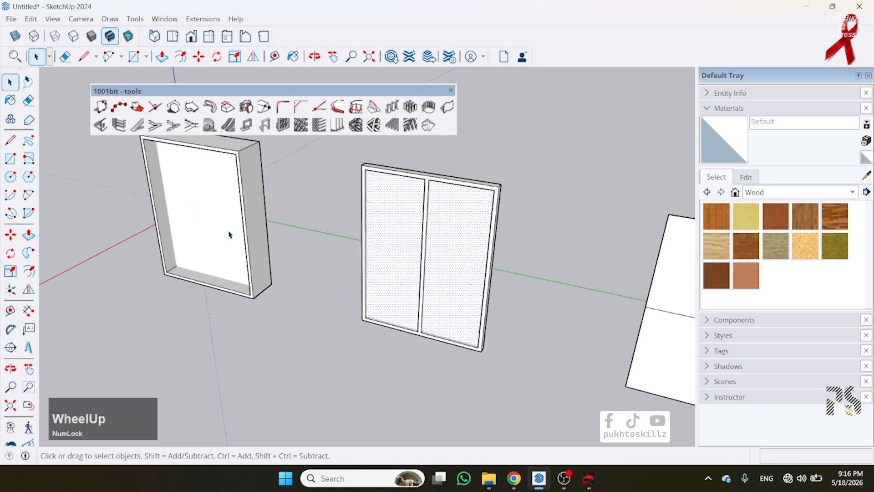
scroll(509, 299, down, 3)
click(508, 299)
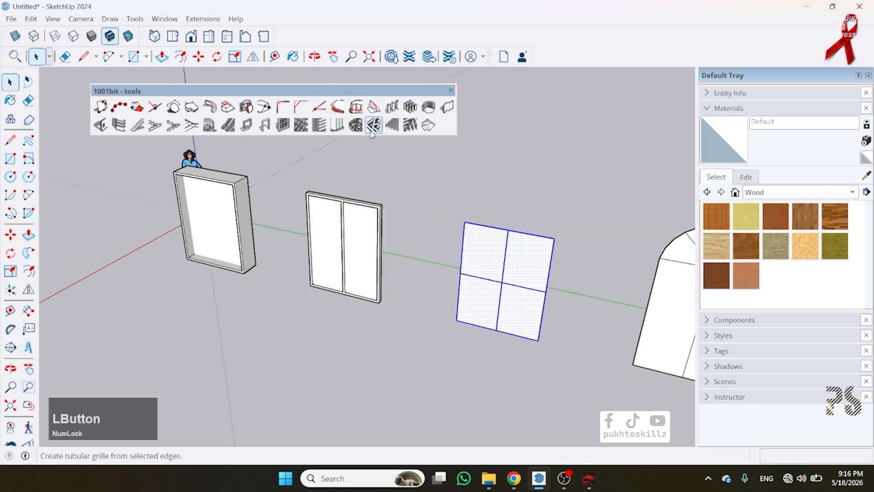
click(355, 125)
click(434, 251)
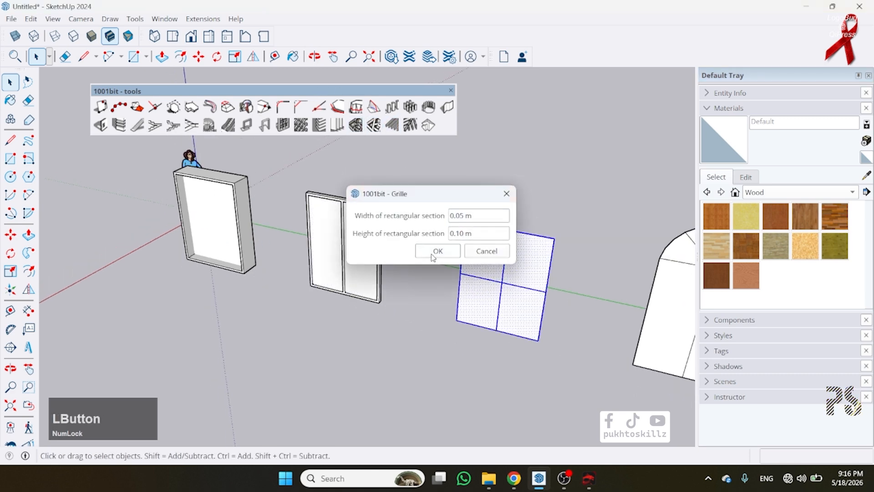
Create a rectangular grille on the arched window panel, keeping the previous section dimensions
middle_drag(437, 250, 448, 278)
triple_click(412, 255)
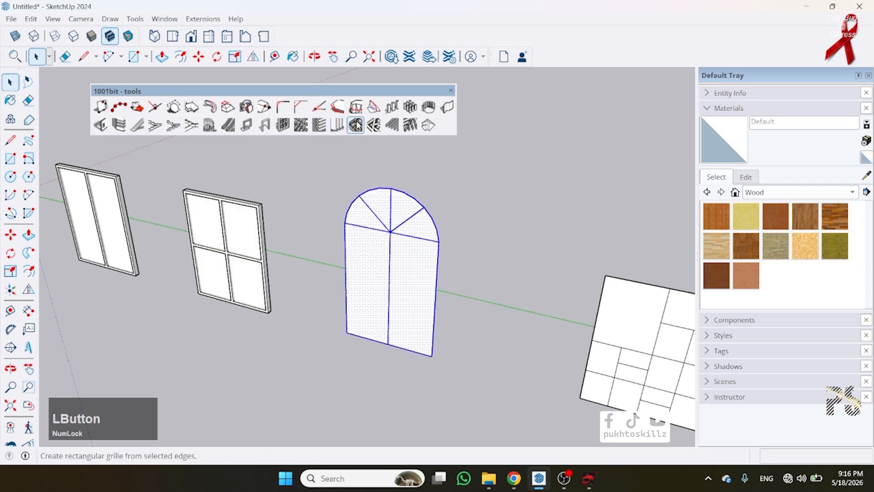
click(356, 124)
click(435, 251)
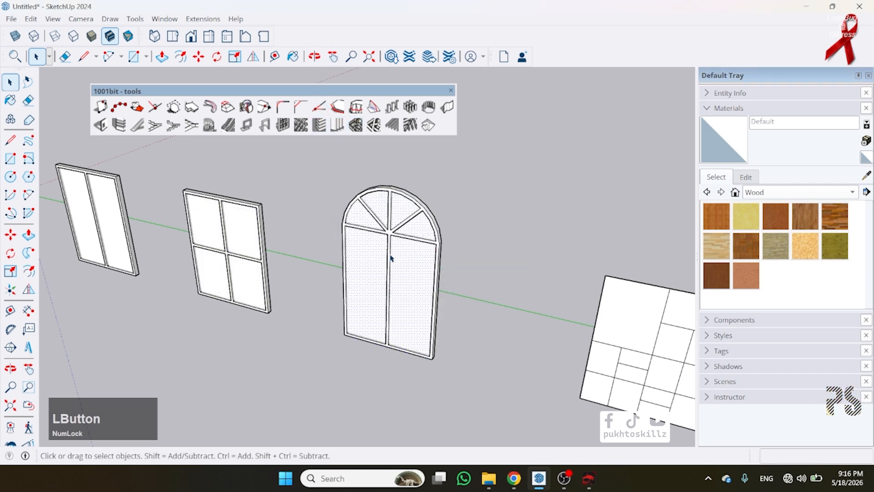
scroll(365, 238, up, 2)
scroll(374, 246, down, 5)
scroll(387, 253, up, 3)
Select the glass panes of the arched window and show the Glass and Mirrors material collection
click(445, 242)
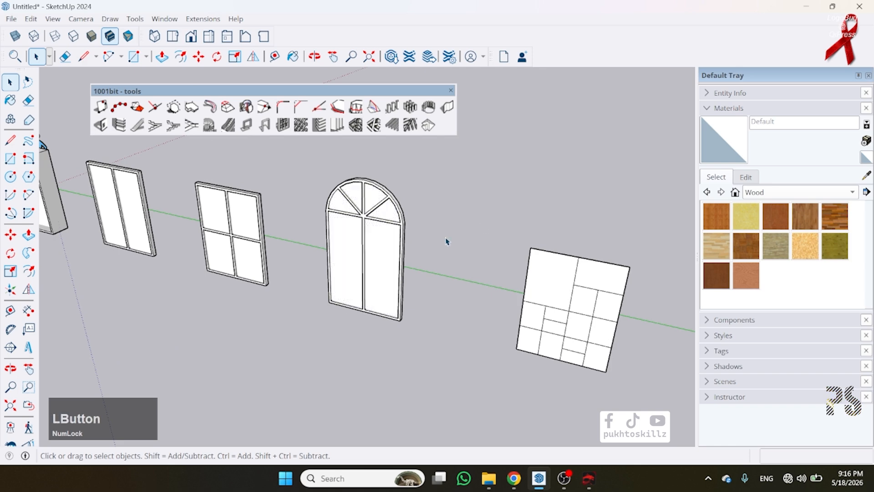
scroll(373, 242, up, 2)
click(394, 242)
shift+click(325, 215)
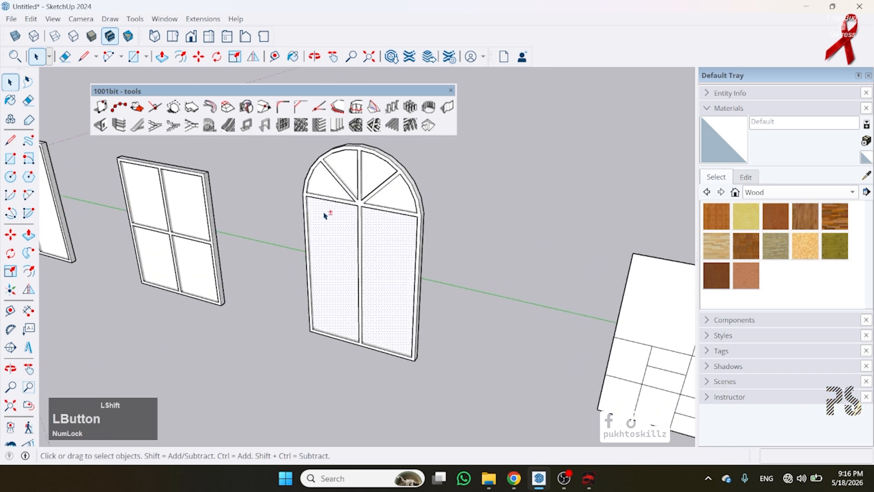
shift+click(324, 182)
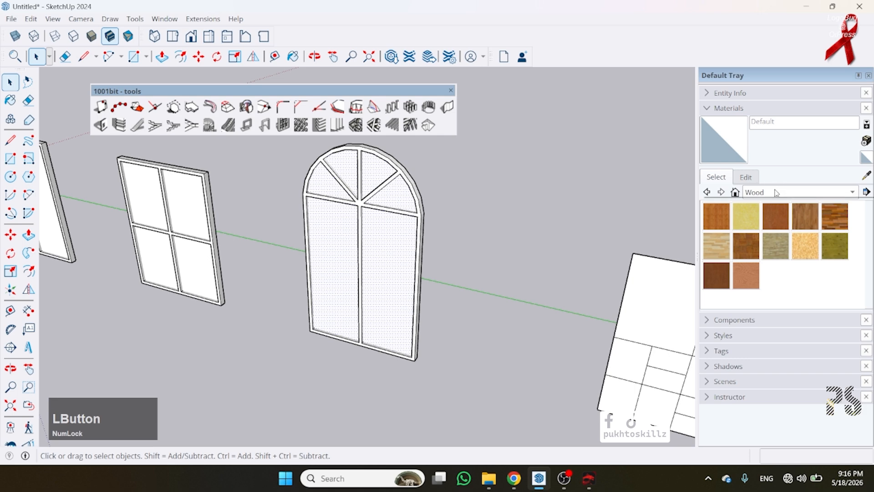
click(750, 192)
click(734, 92)
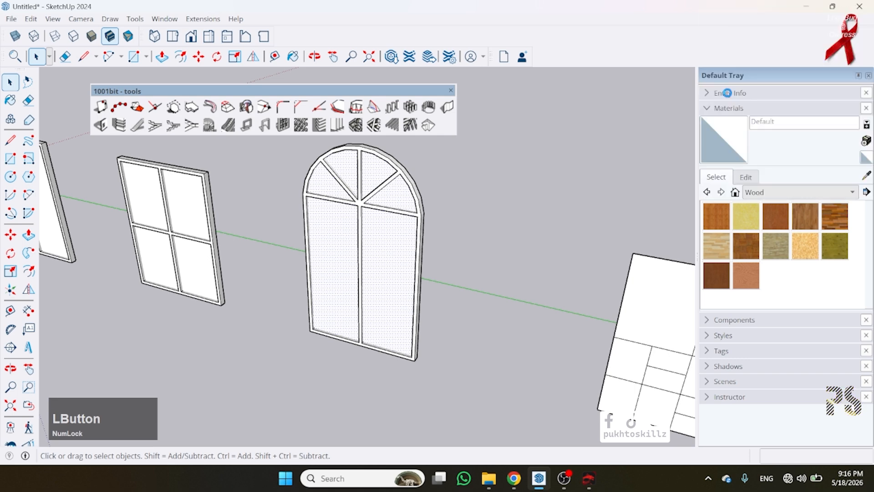
Try Translucent Glass Dark Green and Mirror 01 on the arched window's selected panes
click(722, 259)
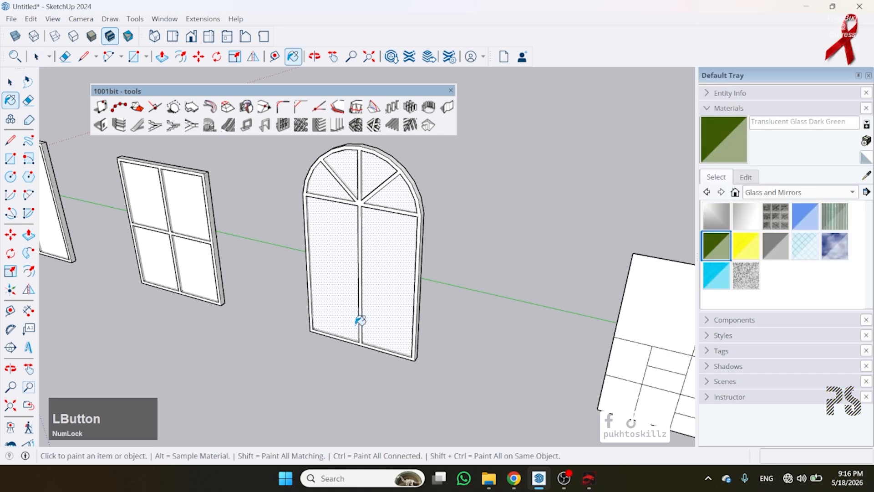
click(384, 277)
click(709, 208)
click(405, 255)
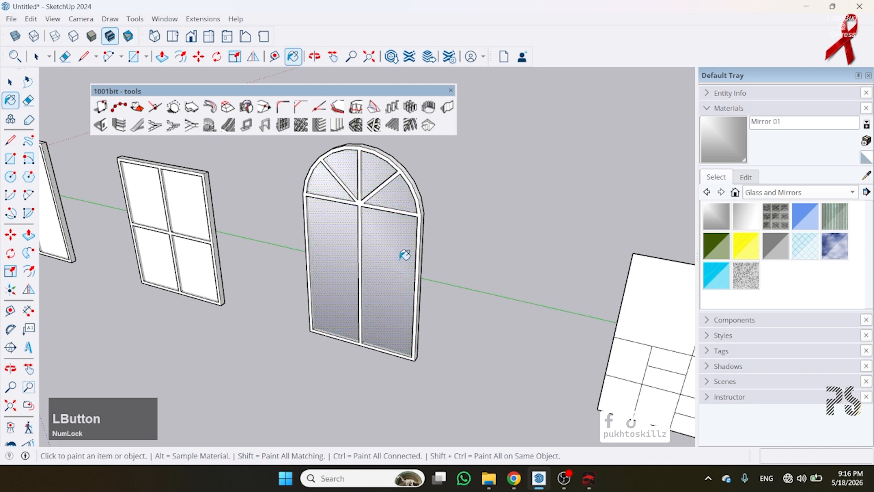
Paint the arched window's selected panes with Translucent Glass Blue
click(800, 227)
click(390, 260)
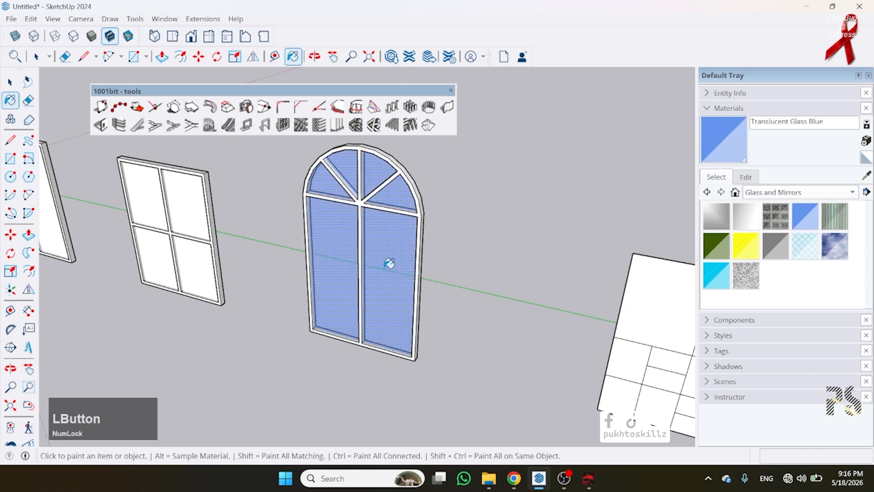
scroll(380, 268, up, 3)
mouse_move(377, 271)
middle_down()
mouse_move(569, 245)
mouse_move(226, 275)
middle_up()
scroll(360, 233, down, 6)
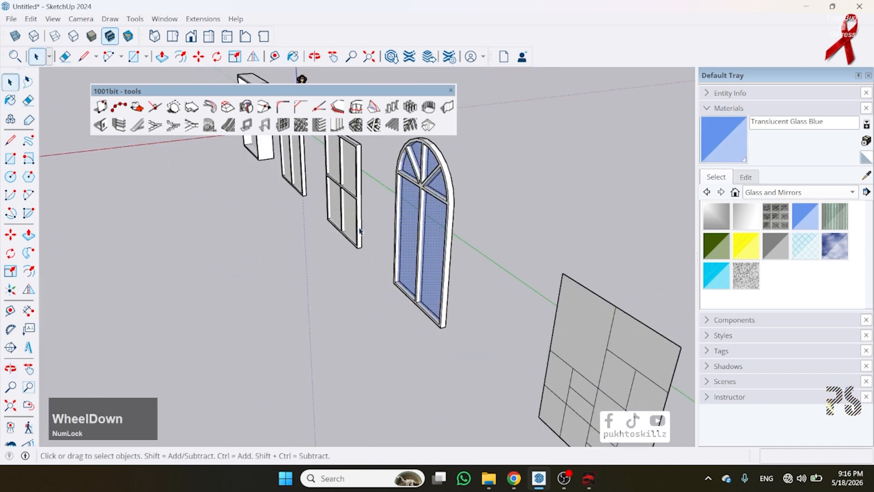
Try a rectangular grille with a section height of 1 m on the irregularly divided panel
middle_drag(506, 348, 481, 277)
scroll(492, 262, up, 2)
triple_click(504, 250)
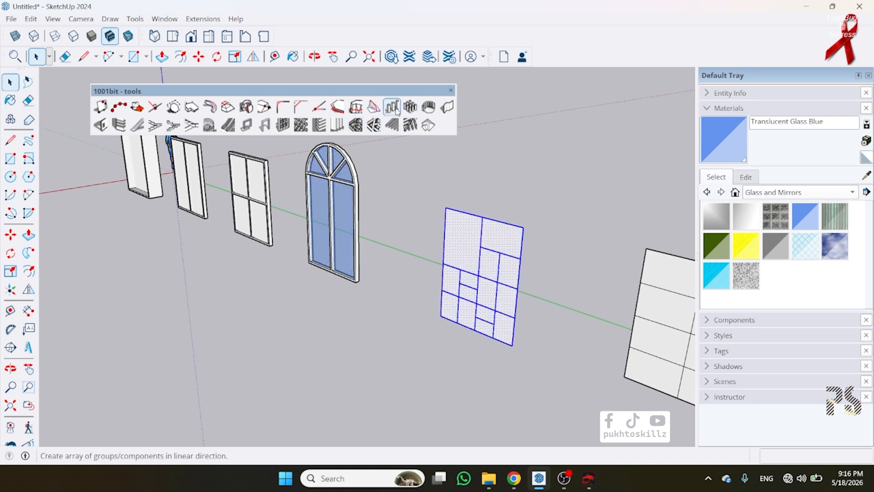
click(356, 126)
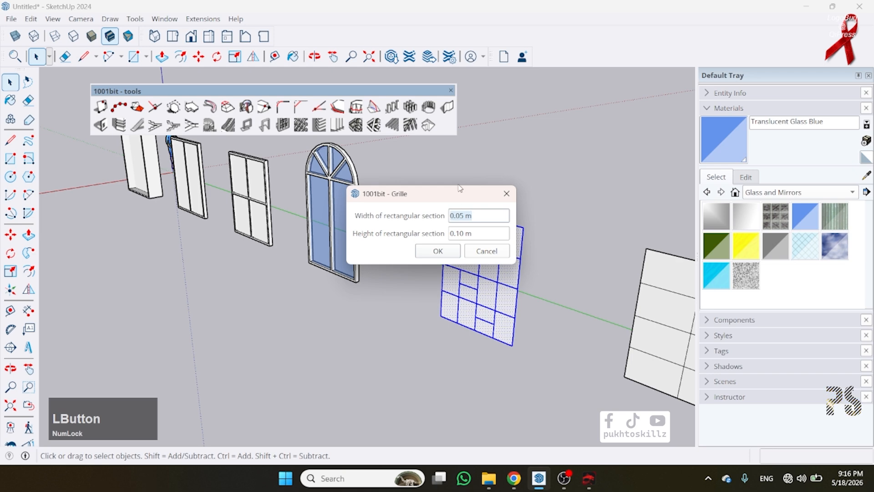
drag(460, 188, 301, 197)
scroll(314, 230, up, 1)
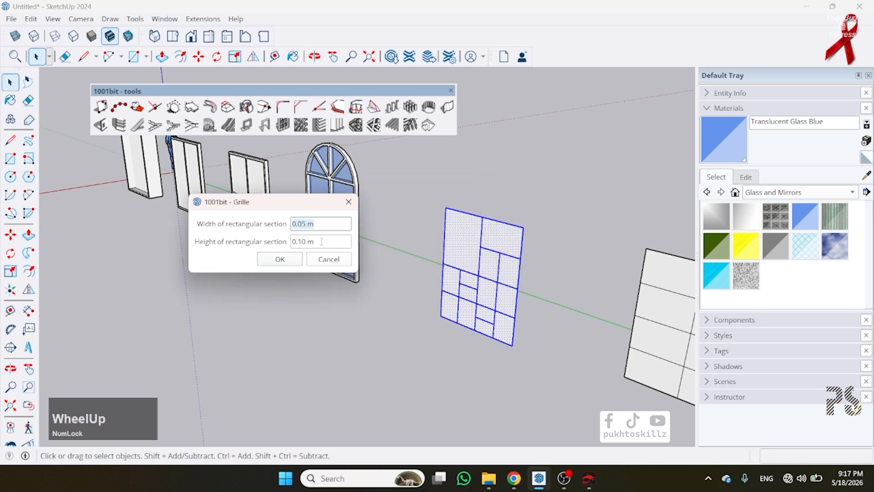
drag(321, 241, 302, 241)
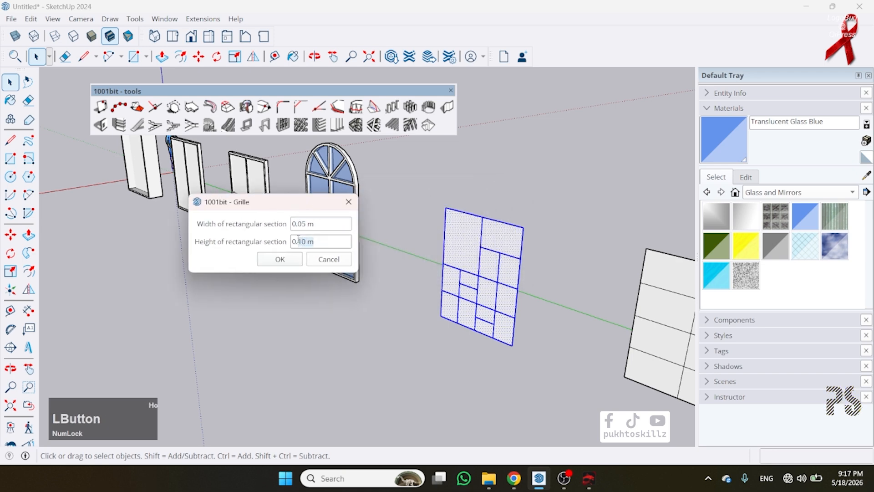
key(BackSpace)
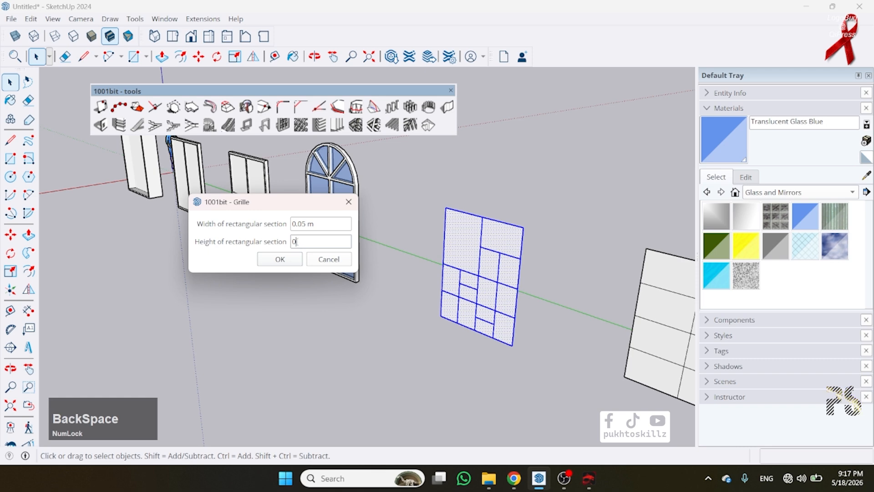
click(299, 241)
key(BackSpace)
text(1)
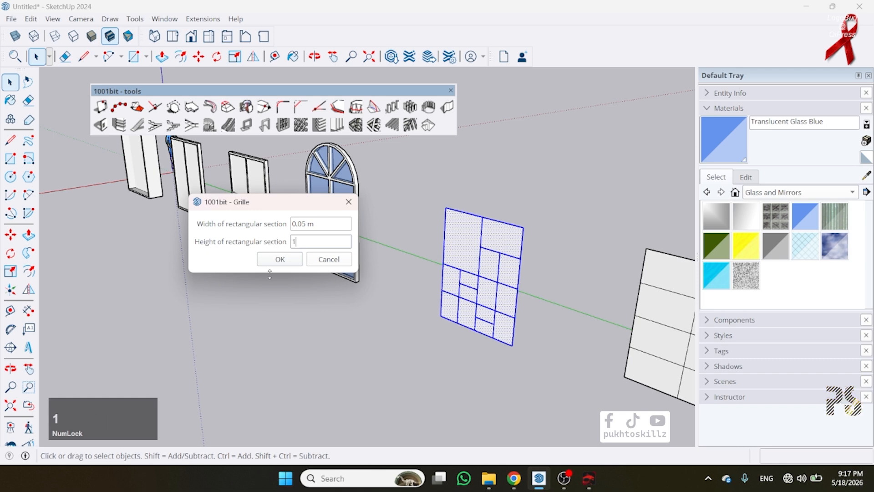
click(276, 262)
scroll(451, 314, up, 2)
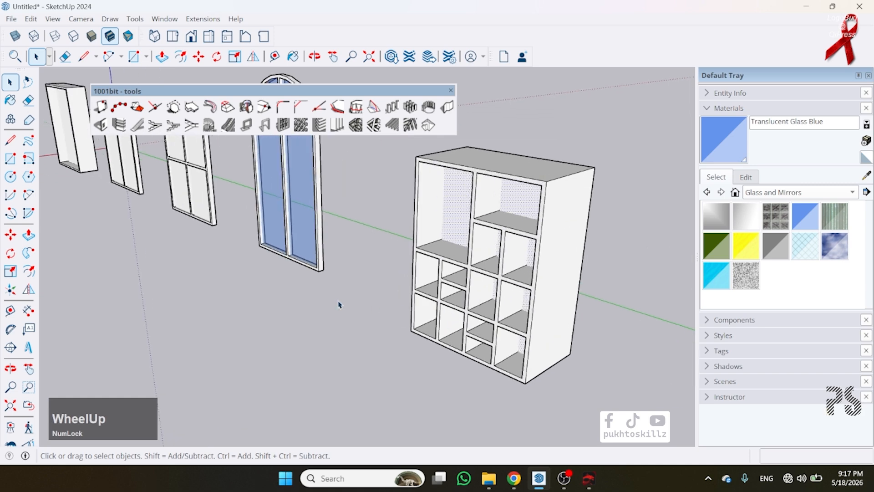
Inspect the 1 m deep shelf-like grille and undo it
middle_drag(339, 305, 300, 272)
scroll(451, 311, down, 2)
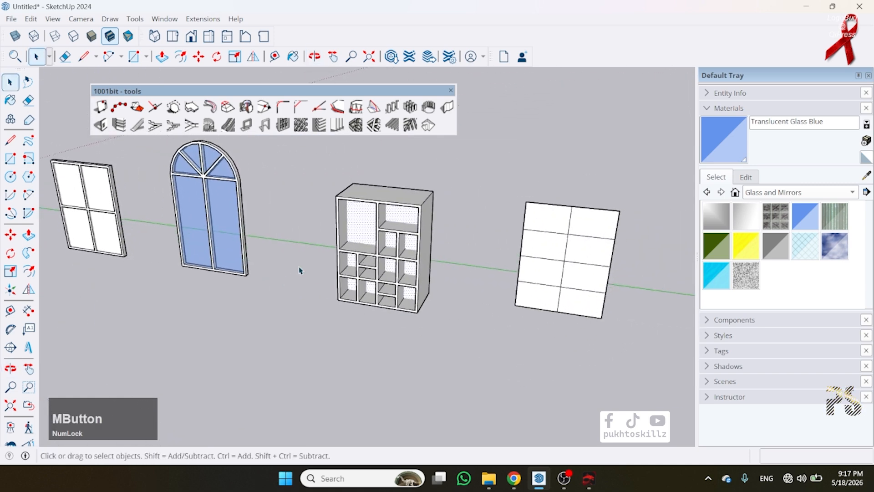
scroll(303, 270, up, 3)
click(272, 315)
scroll(184, 293, down, 3)
scroll(321, 290, up, 2)
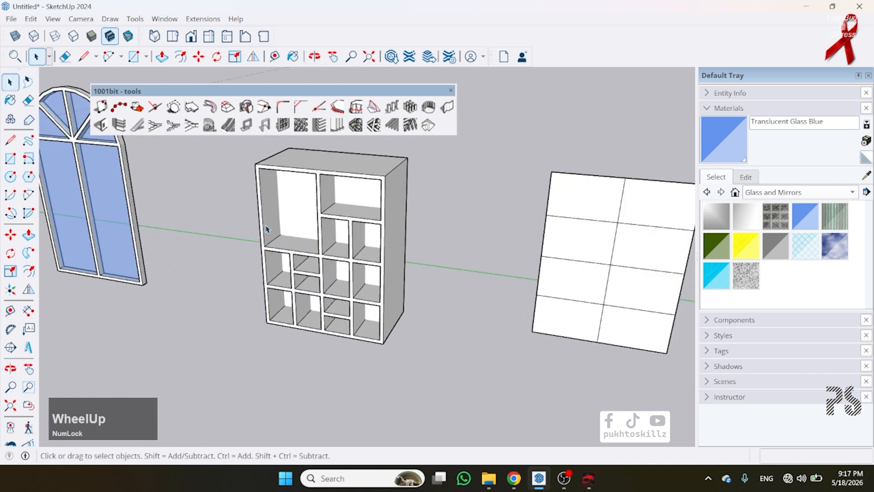
key(ctrl+z)
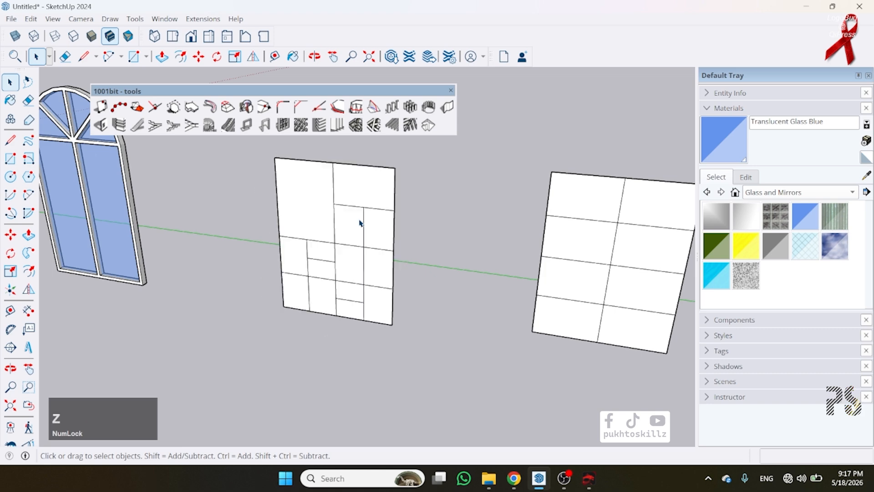
Create a rectangular grille on the irregularly divided panel with a section height of 0.25 m, keeping the 0.05 m width
click(351, 196)
triple_click(351, 196)
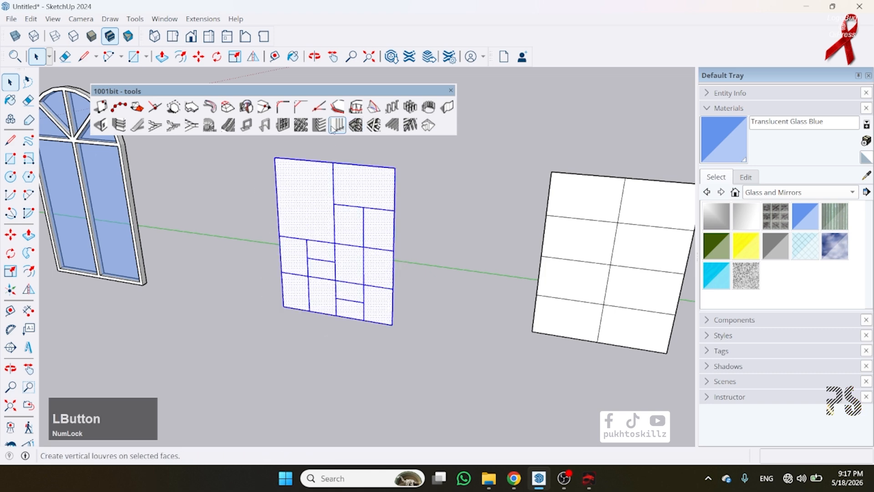
click(355, 125)
key(Tab)
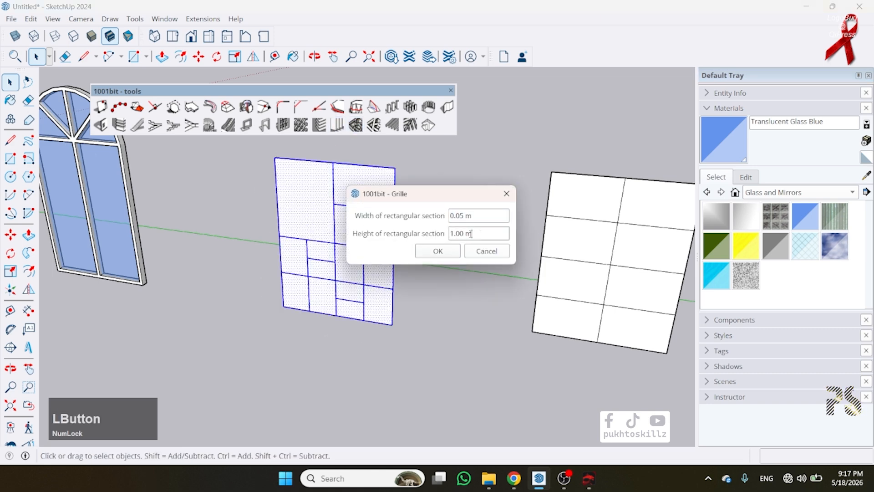
text(.25)
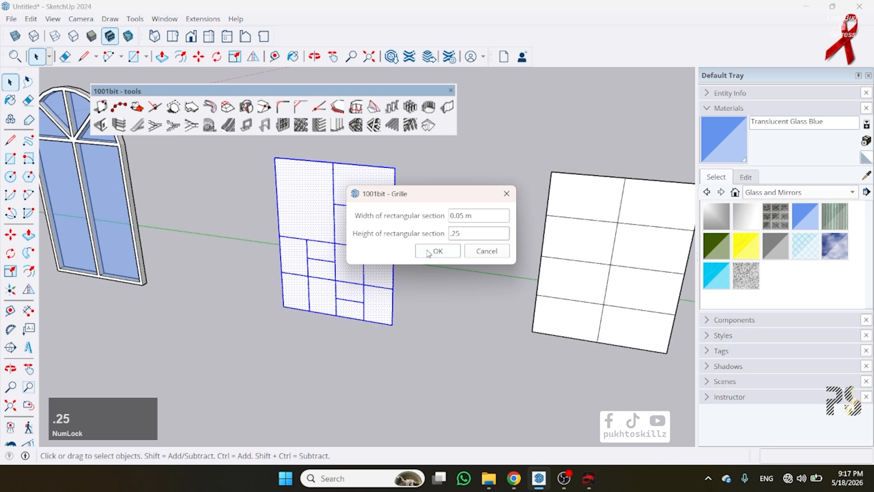
click(436, 251)
middle_drag(423, 256, 338, 260)
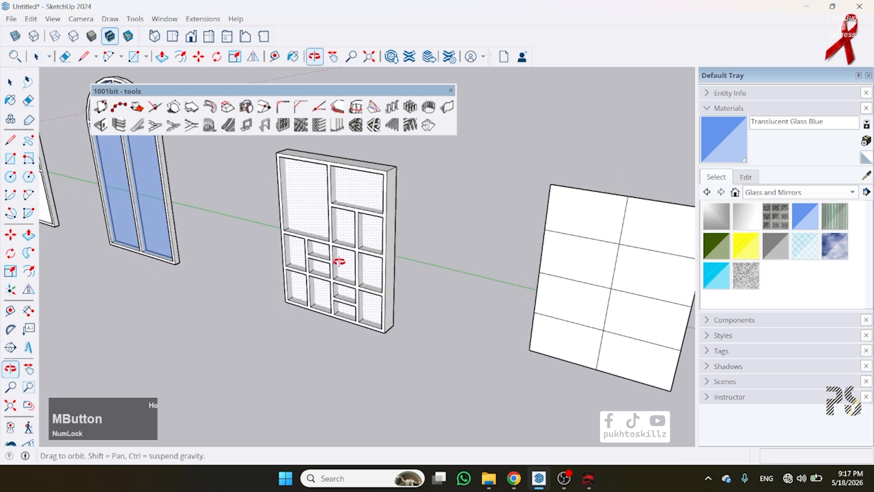
scroll(346, 201, up, 3)
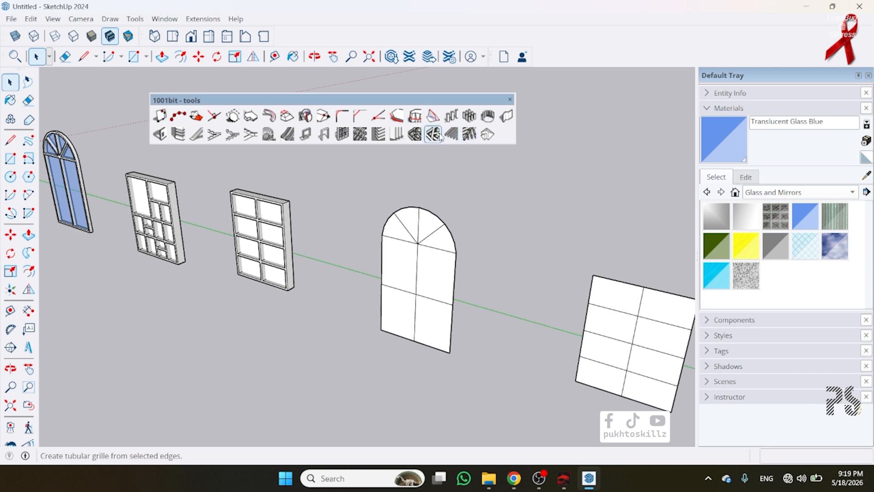
Try a tubular grille with a 0.10 m tube diameter on the unframed arched panel and undo it
scroll(406, 219, up, 2)
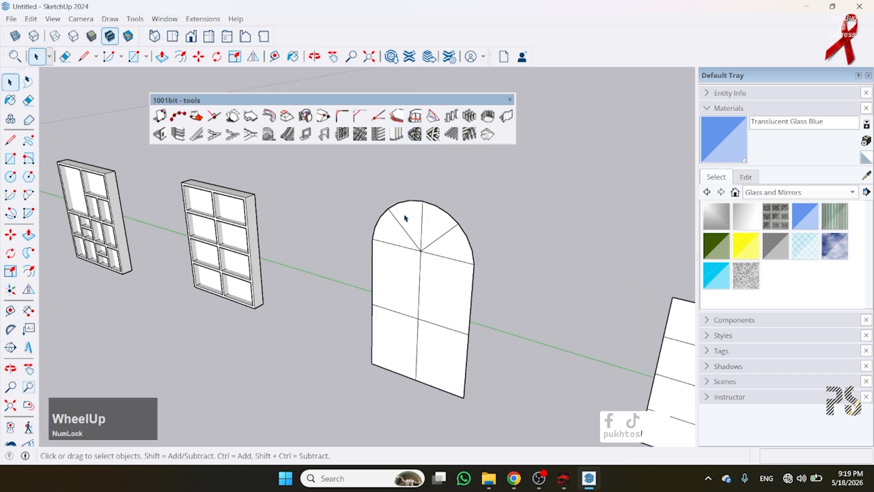
triple_click(432, 303)
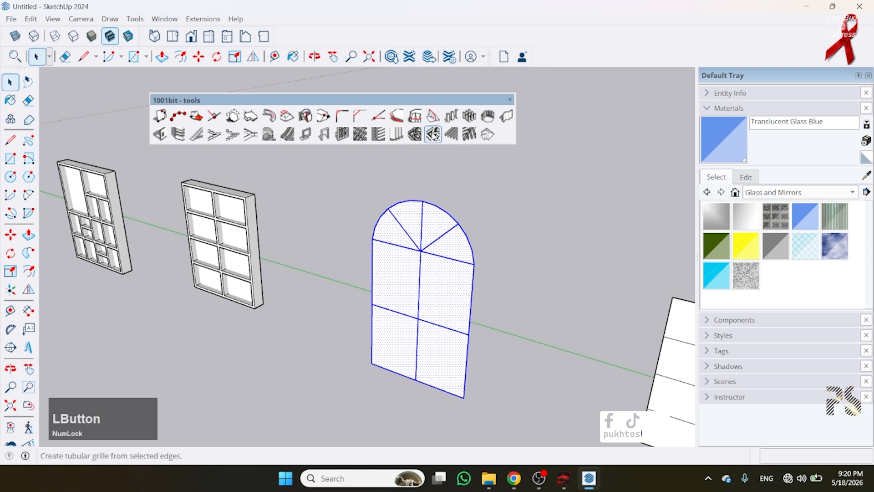
click(433, 134)
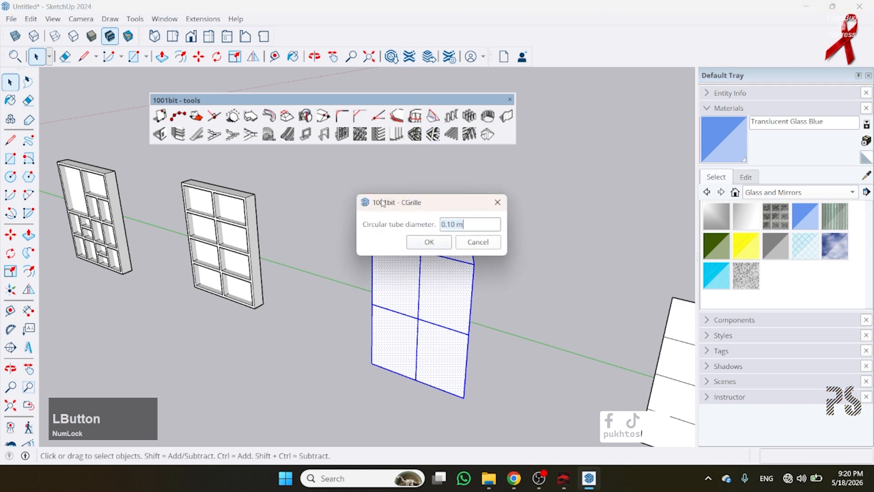
click(428, 242)
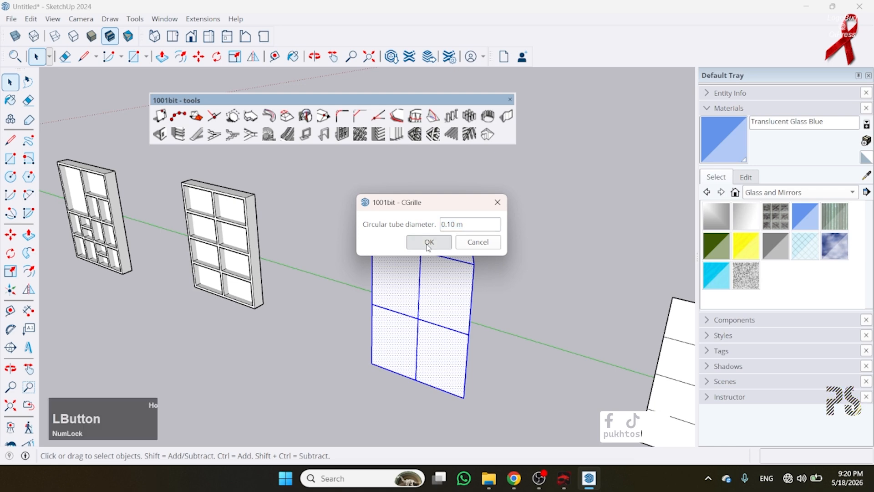
scroll(439, 242, up, 5)
middle_drag(446, 226, 466, 225)
key(ctrl+z)
Create a tubular grille with a 0.05 m tube diameter on the arched panel
click(434, 135)
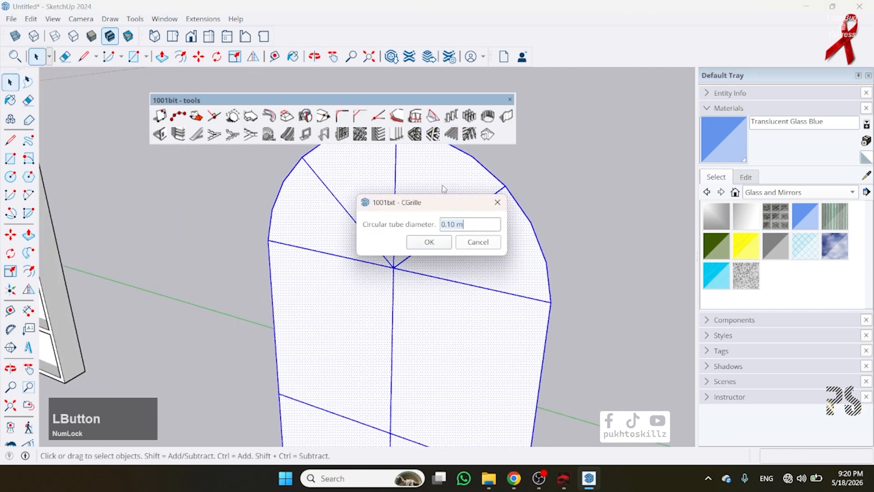
click(467, 226)
key(BackSpace)
key(BackSpace)
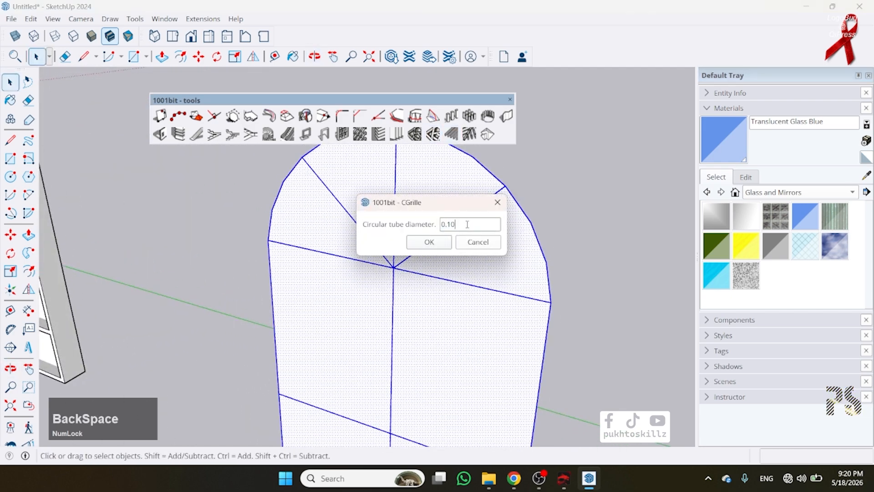
text(.)
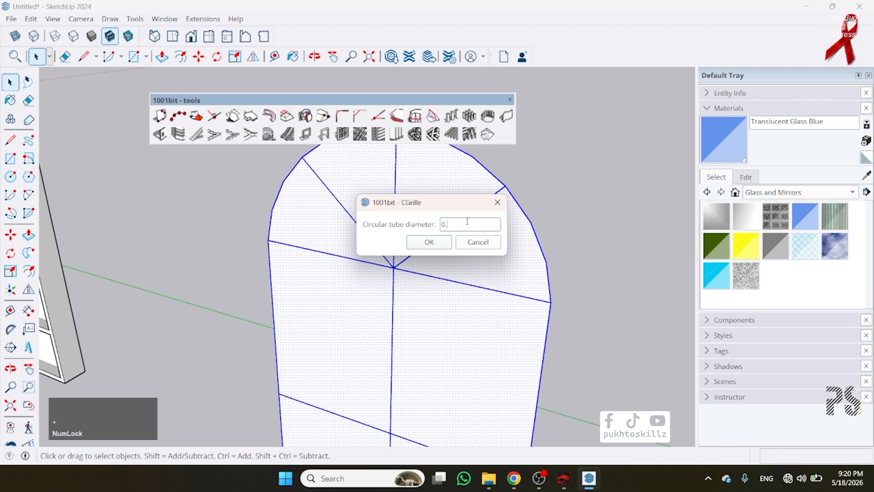
click(444, 238)
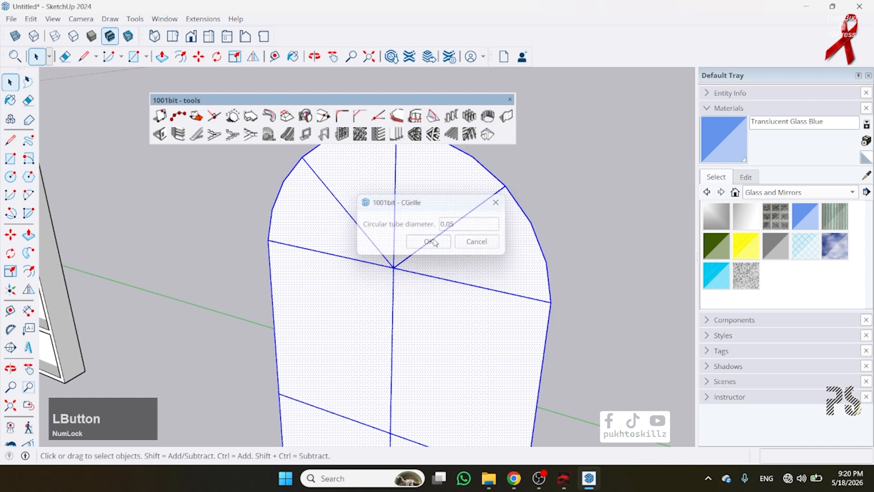
Create a tubular grille on the last rectangular eight-pane panel, keeping the previous tube diameter
scroll(396, 257, down, 3)
middle_drag(396, 257, 235, 209)
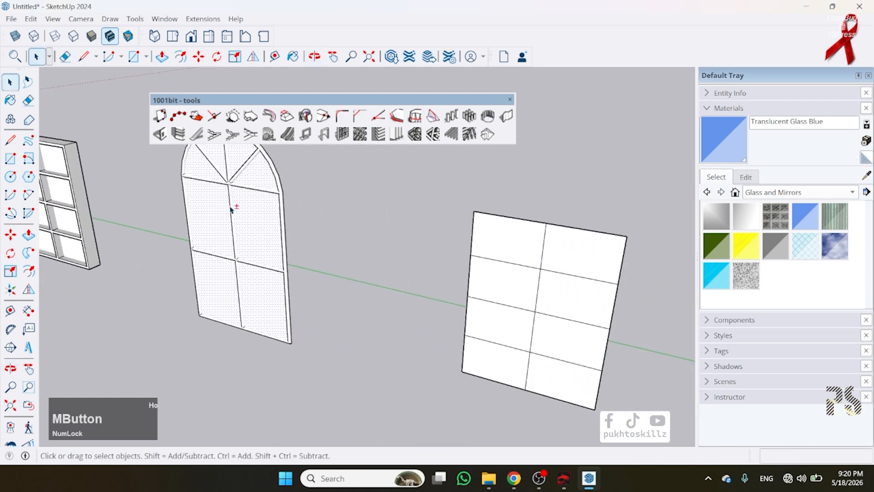
click(505, 263)
click(420, 141)
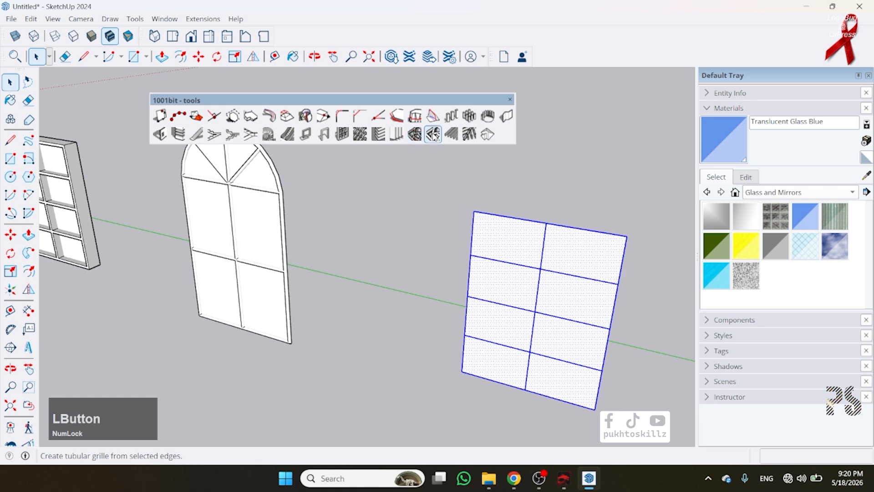
click(430, 242)
scroll(372, 227, down, 5)
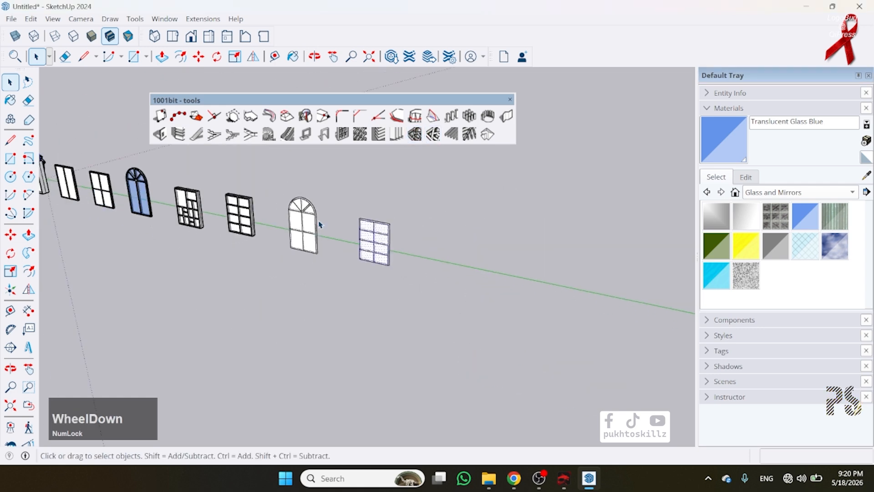
Select all glass panes of the arched tubular-grille window and paint them with the bright cyan translucent glass from Glass and Mirrors
scroll(296, 202, up, 5)
shift+middle_drag(295, 200, 296, 268)
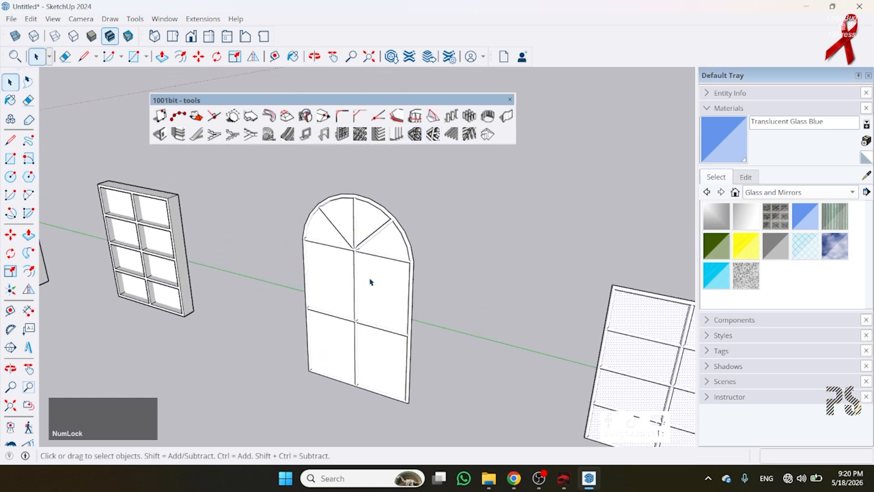
click(371, 280)
shift+click(334, 273)
shift+click(334, 355)
shift+click(378, 358)
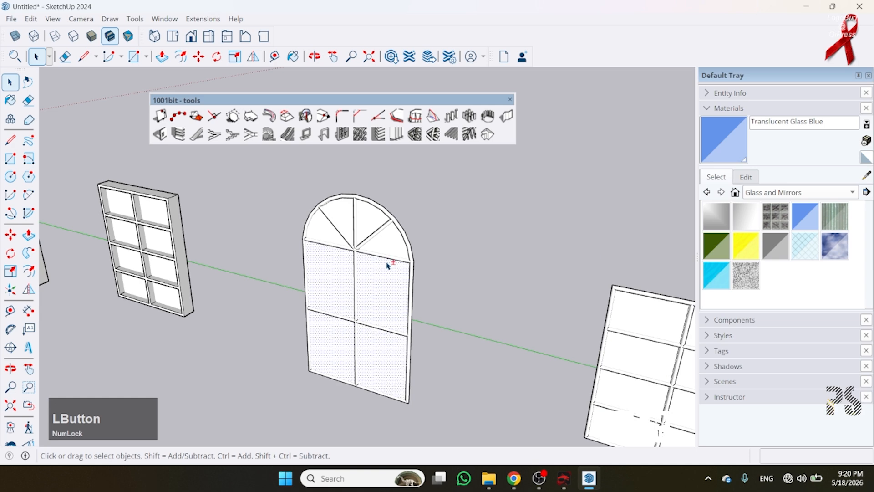
shift+click(390, 240)
shift+click(364, 210)
shift+click(344, 217)
click(746, 248)
click(392, 238)
key(space)
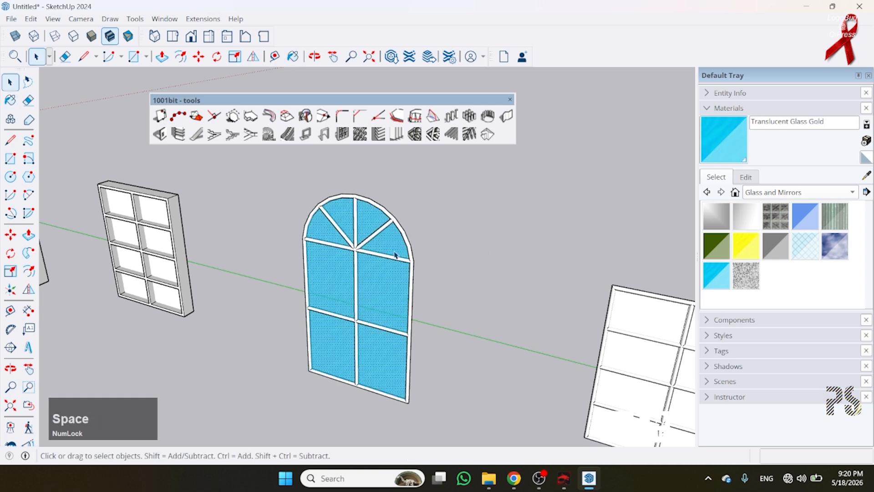
scroll(395, 254, down, 5)
mouse_move(474, 292)
middle_down()
mouse_move(478, 273)
mouse_move(137, 172)
middle_up()
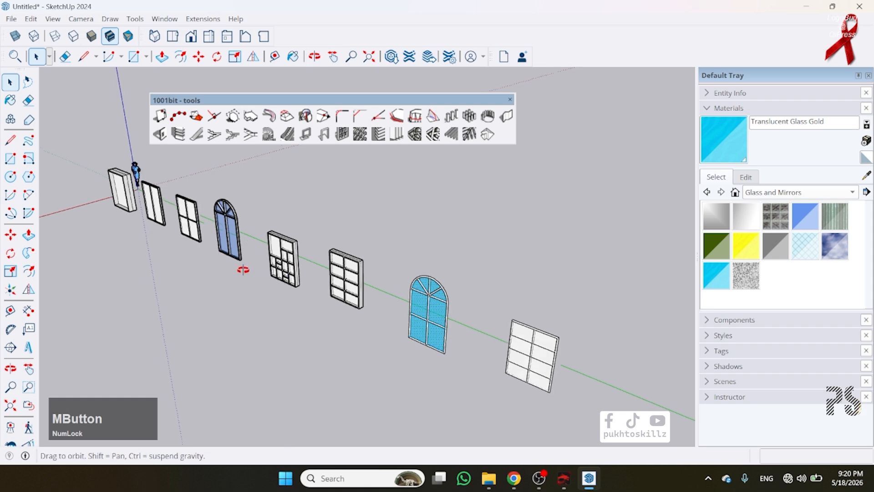
middle_drag(242, 269, 299, 255)
scroll(387, 272, up, 1)
middle_drag(451, 275, 464, 190)
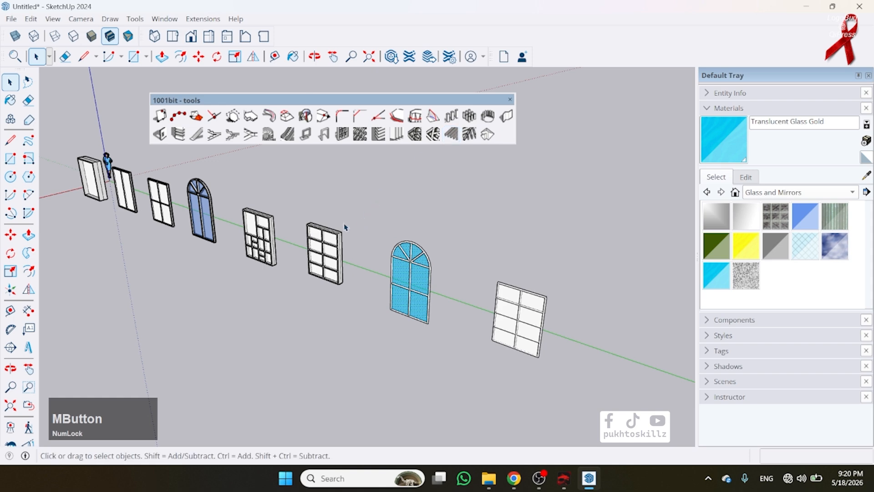